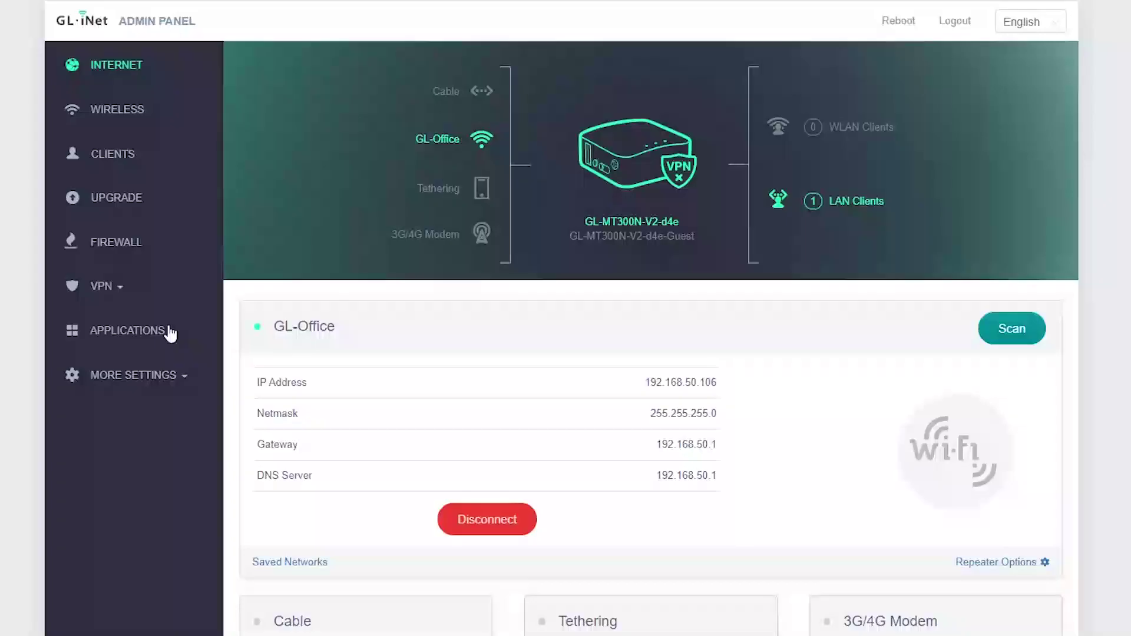
# Check the router's 4% free storage under Plug-ins, then try uploading ovpn.zip as an OpenVPN configuration.
pyautogui.click(170, 334)
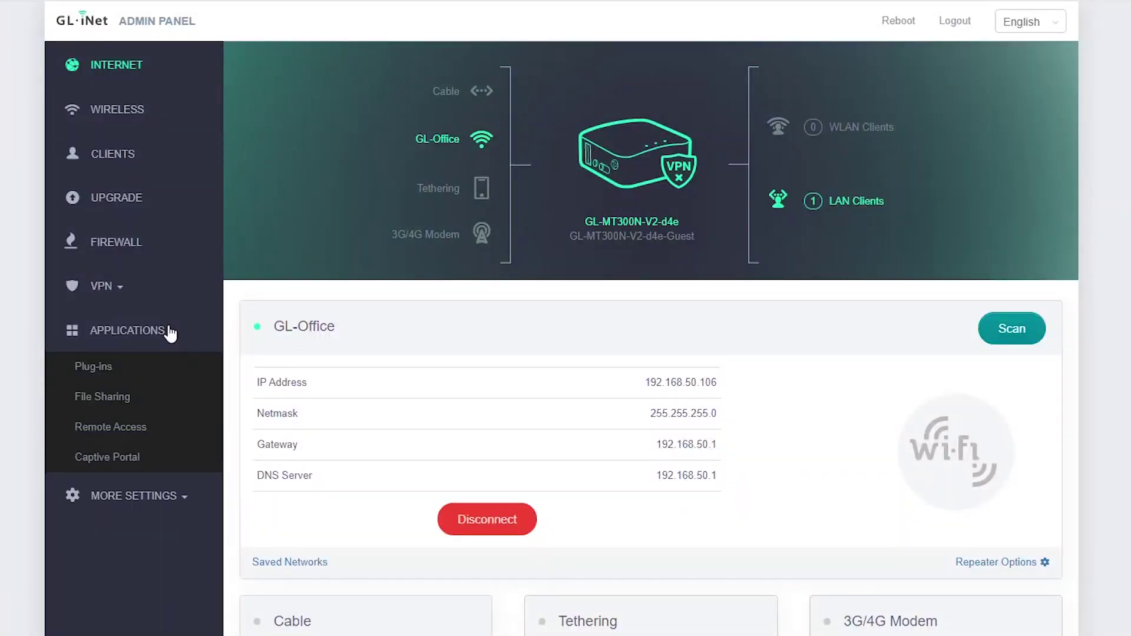
pyautogui.click(95, 367)
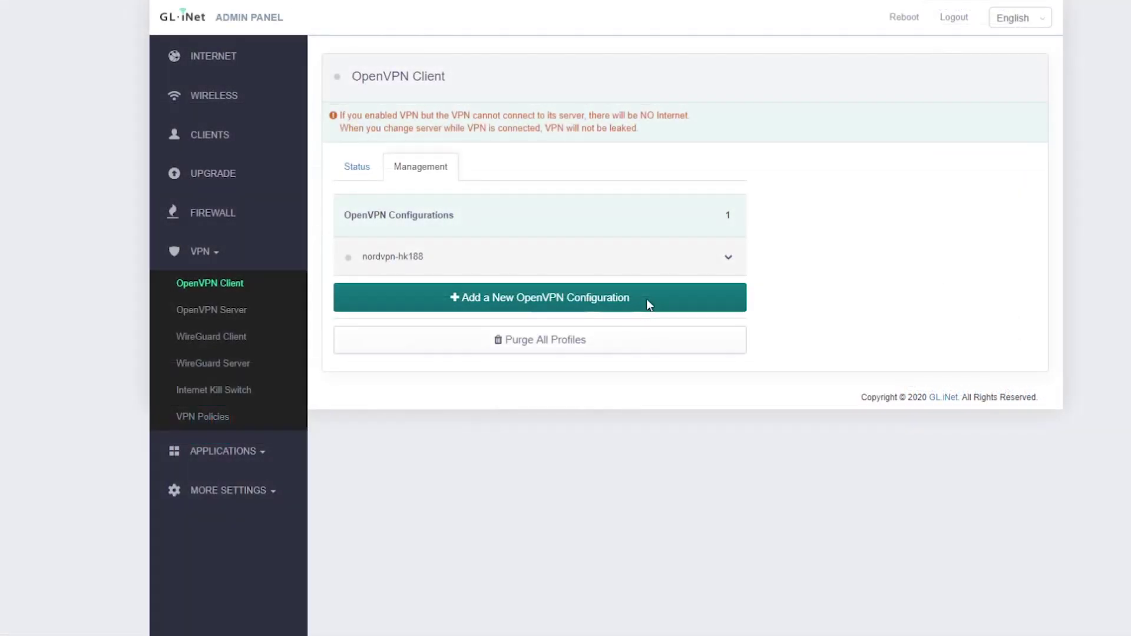
pyautogui.click(646, 299)
pyautogui.click(656, 366)
pyautogui.click(118, 69)
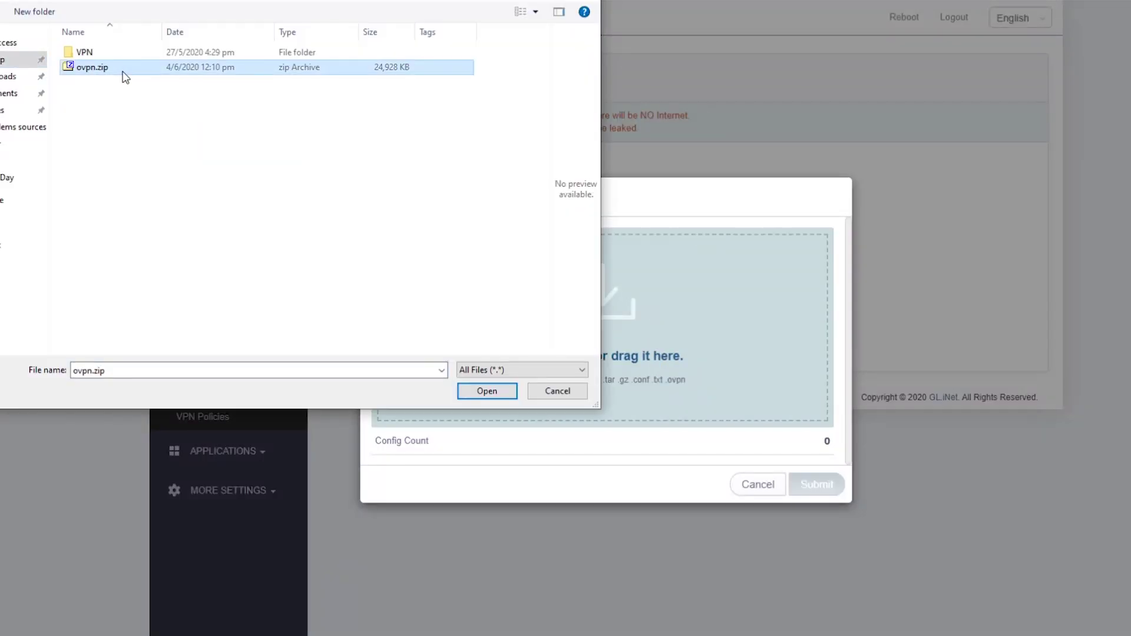
pyautogui.doubleClick(356, 67)
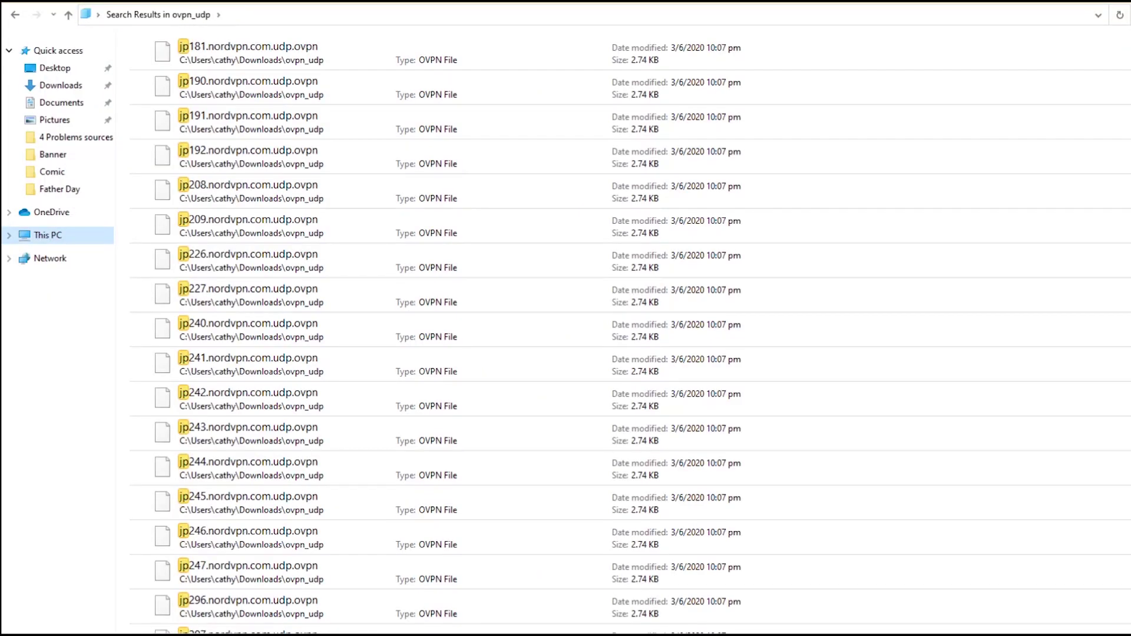
# Copy five jp .ovpn files into a new Desktop folder named Japan.
pyautogui.moveTo(868, 36); pyautogui.dragTo(863, 187)
pyautogui.rightClick(862, 186)
pyautogui.click(895, 392)
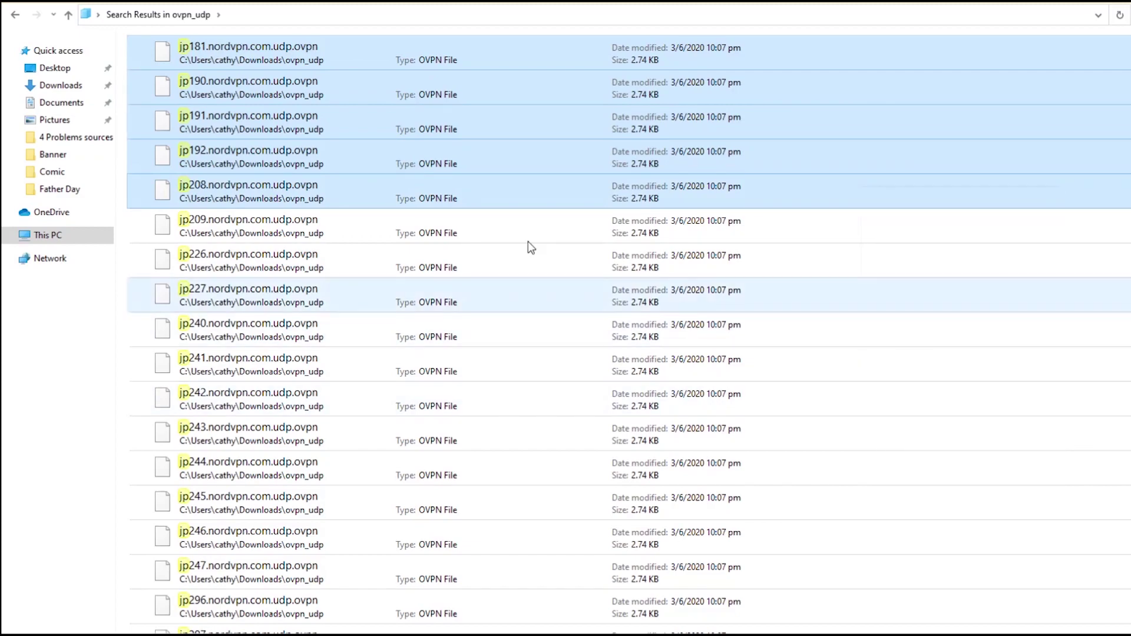
pyautogui.click(87, 69)
pyautogui.rightClick(363, 125)
pyautogui.moveTo(434, 290)
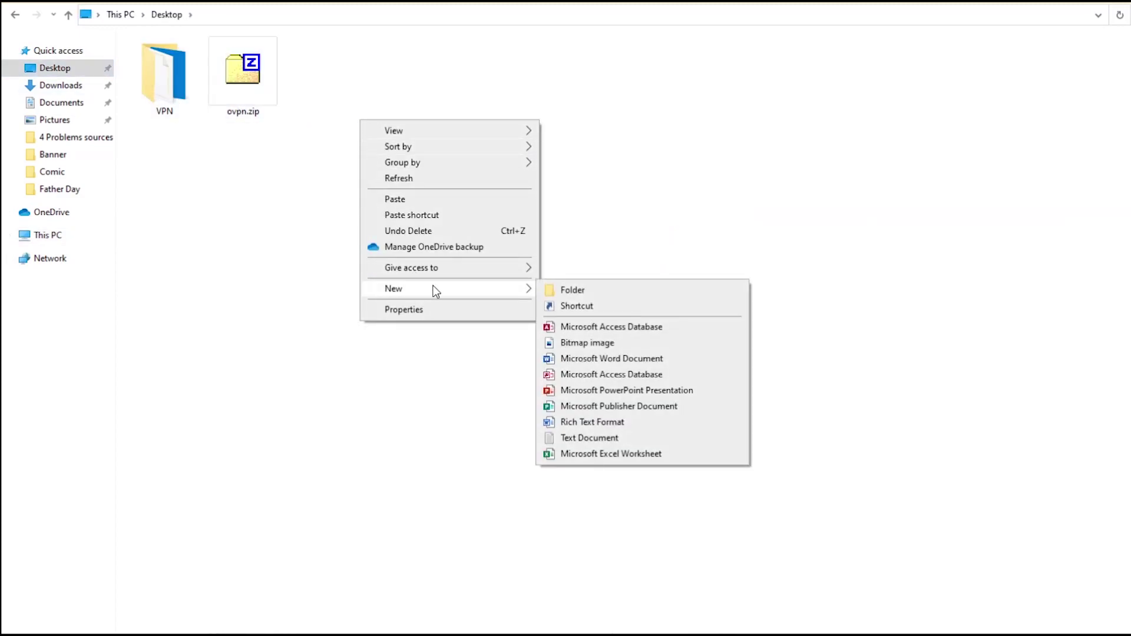
pyautogui.click(626, 294)
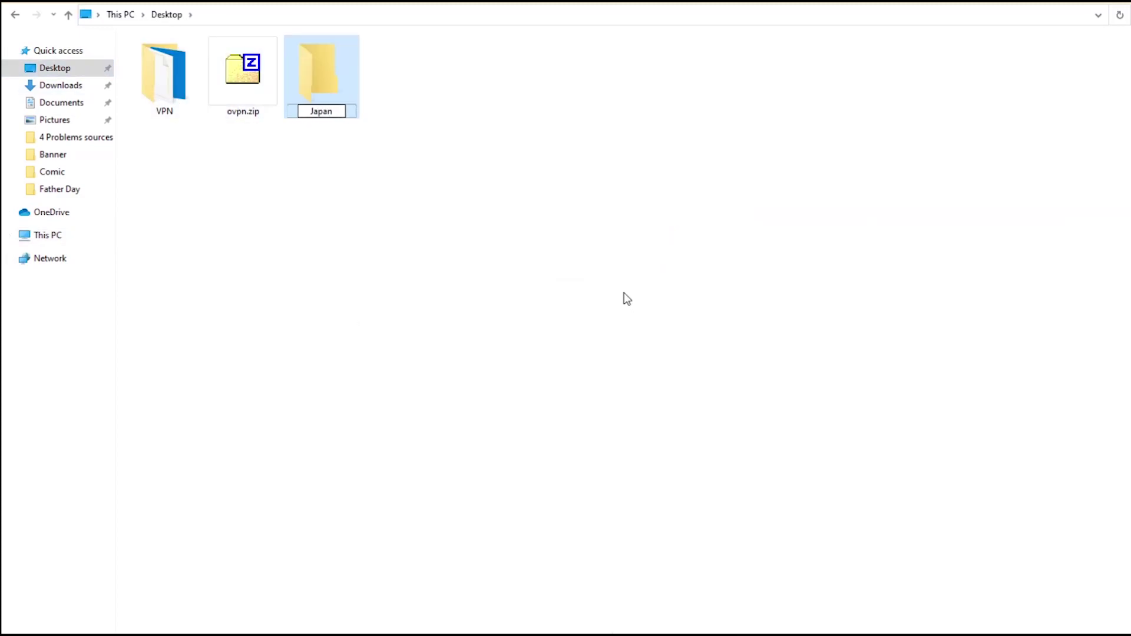
pyautogui.press('Return')
pyautogui.doubleClick(355, 72)
pyautogui.hotkey('ctrl', 'v')
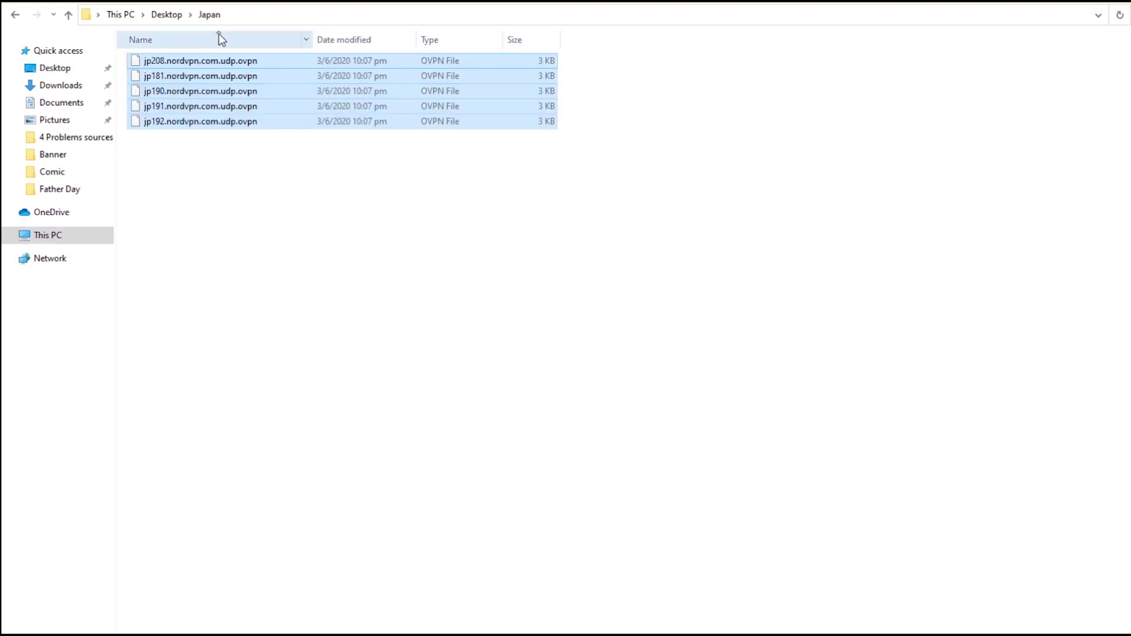
# Compress the Japan folder into Japan.zip with 7-Zip.
pyautogui.click(165, 15)
pyautogui.rightClick(156, 73)
pyautogui.moveTo(222, 124)
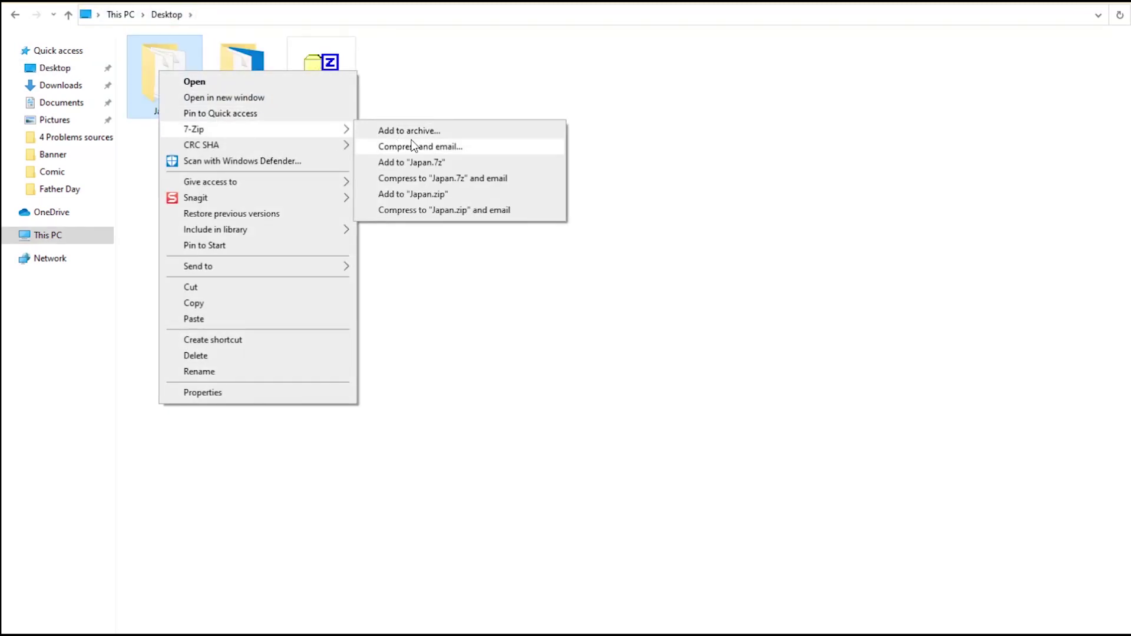
pyautogui.click(469, 199)
# Upload Japan.zip as a new OpenVPN configuration.
pyautogui.click(426, 96)
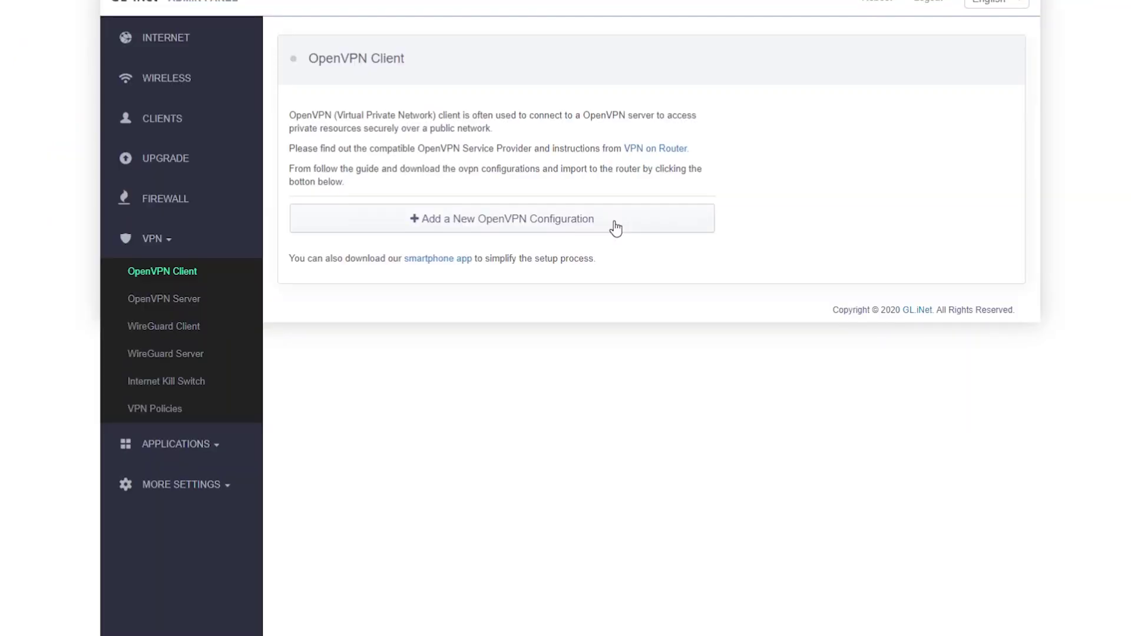
pyautogui.click(614, 227)
pyautogui.click(649, 354)
pyautogui.doubleClick(104, 61)
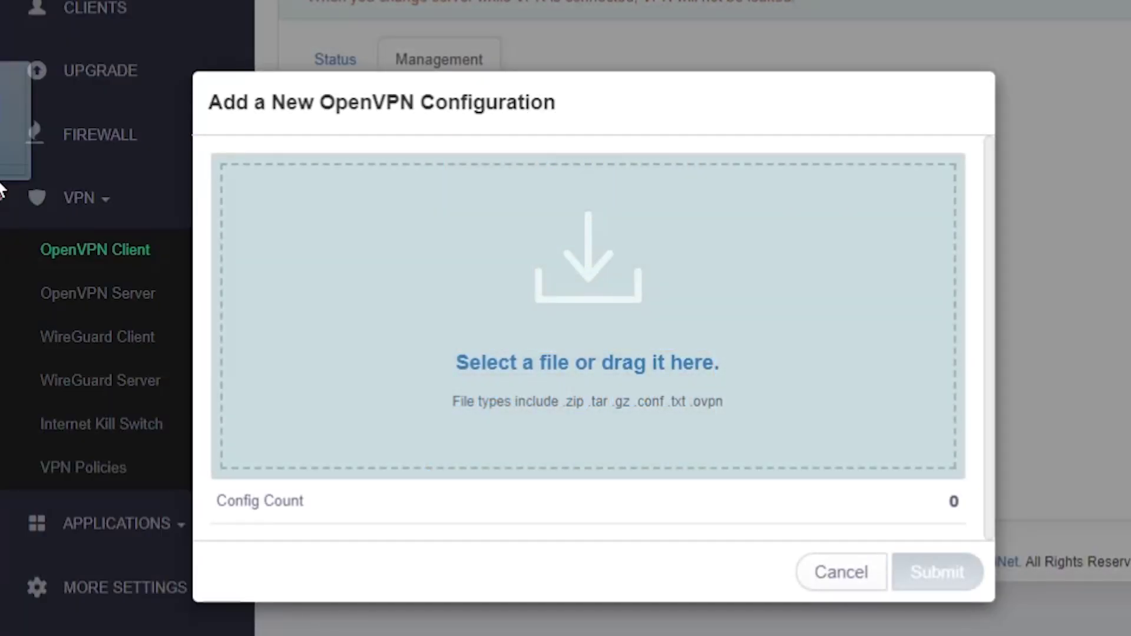
pyautogui.moveTo(4, 186); pyautogui.dragTo(600, 357)
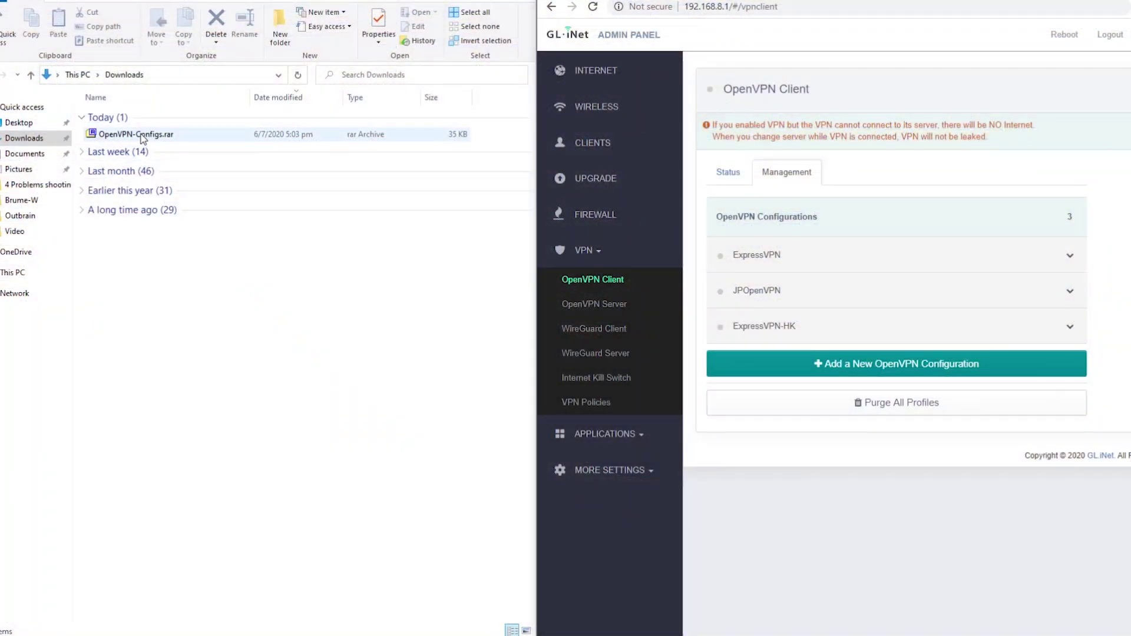
# Try uploading OpenVPN-Configs.rar, then extract the rejected archive with 7-Zip.
pyautogui.click(935, 369)
pyautogui.moveTo(140, 139); pyautogui.dragTo(881, 344)
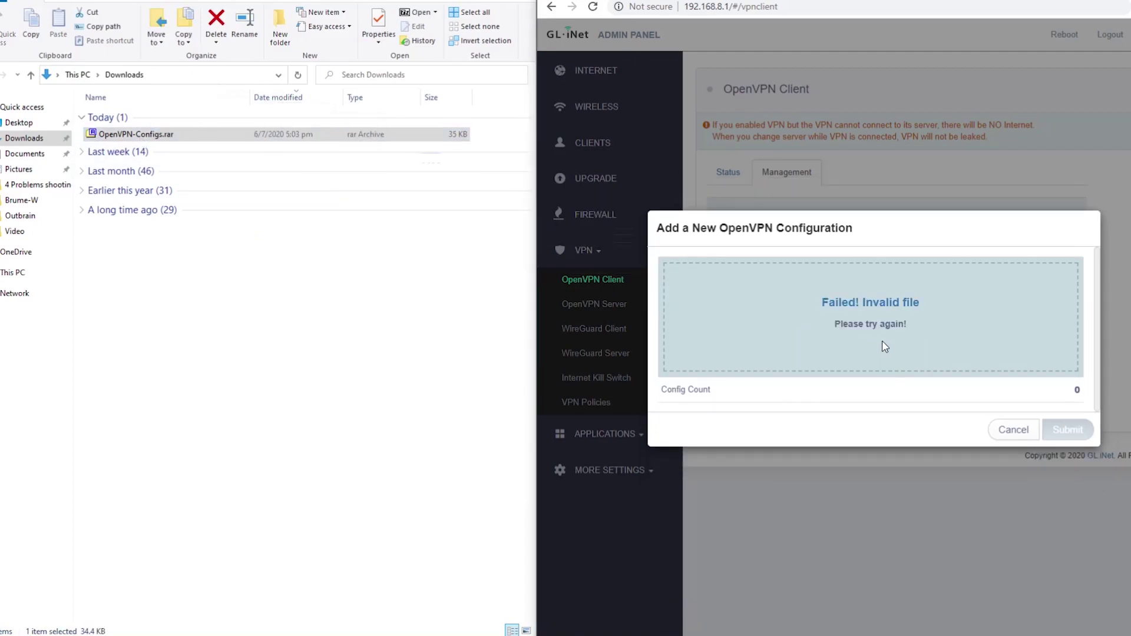
pyautogui.rightClick(172, 137)
pyautogui.moveTo(203, 184)
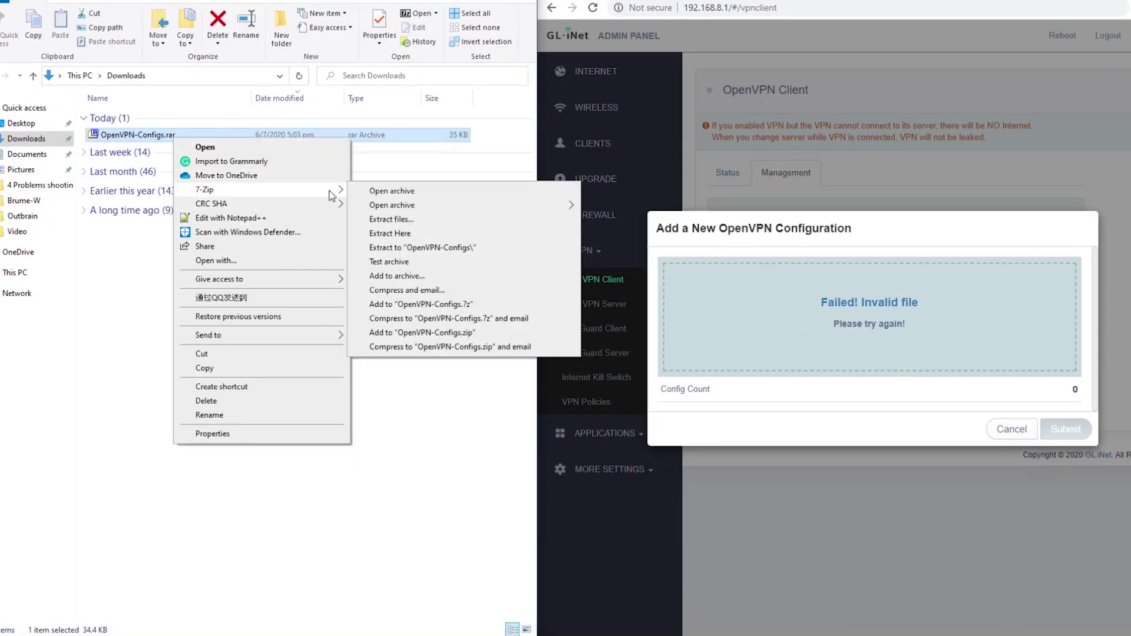
pyautogui.click(389, 219)
pyautogui.click(582, 389)
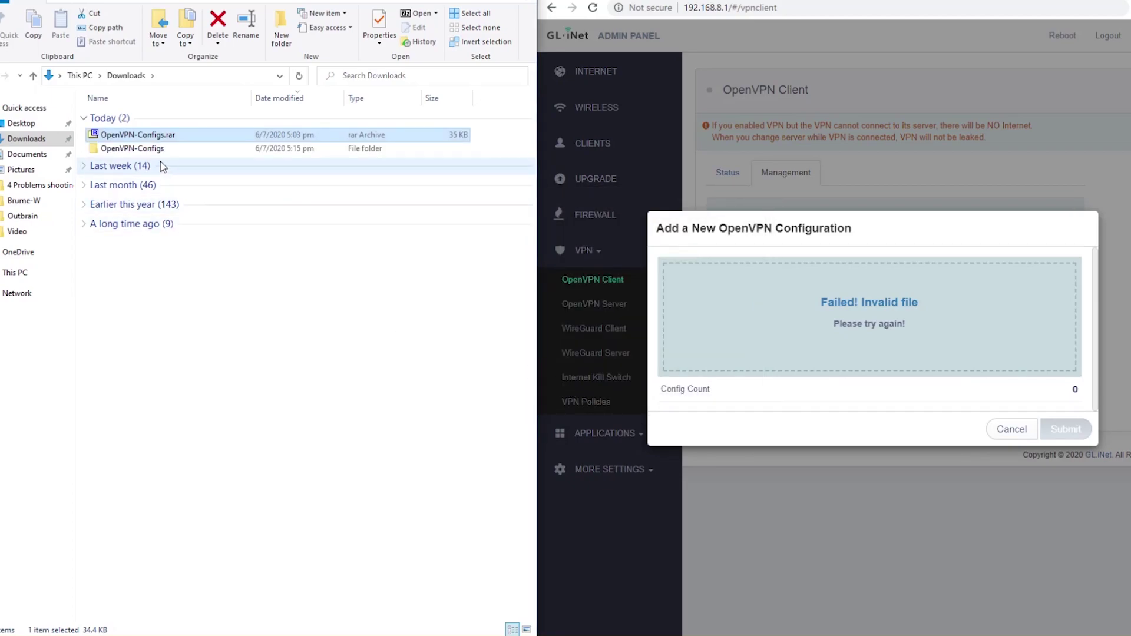
# Re-pack the extracted folder as OpenVPN-Configs.zip and upload it, adding 118 configs.
pyautogui.click(155, 149)
pyautogui.rightClick(154, 150)
pyautogui.moveTo(188, 197)
pyautogui.click(387, 260)
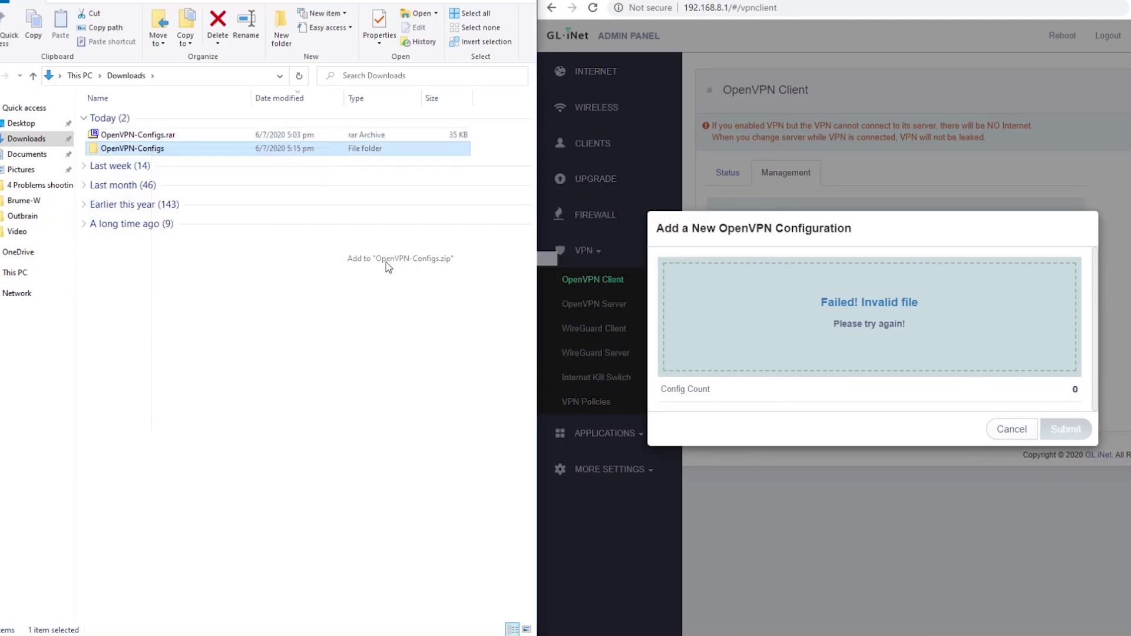
pyautogui.click(138, 162)
pyautogui.moveTo(147, 161); pyautogui.dragTo(957, 355)
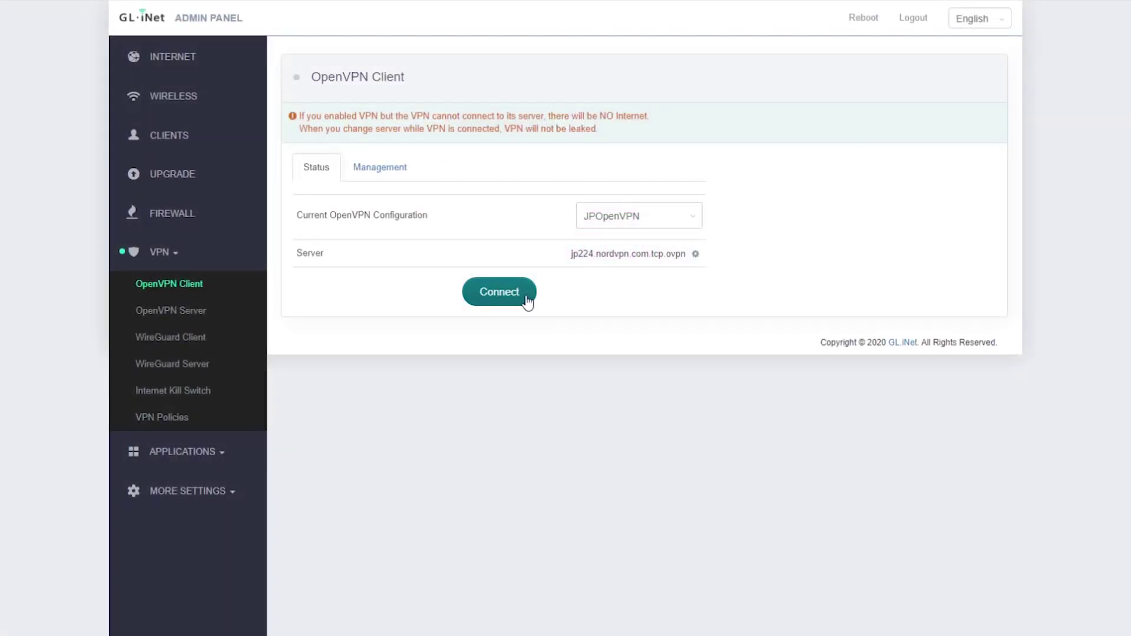
# Attempt to connect the OpenVPN client using the JPOpenVPN configuration.
pyautogui.click(526, 297)
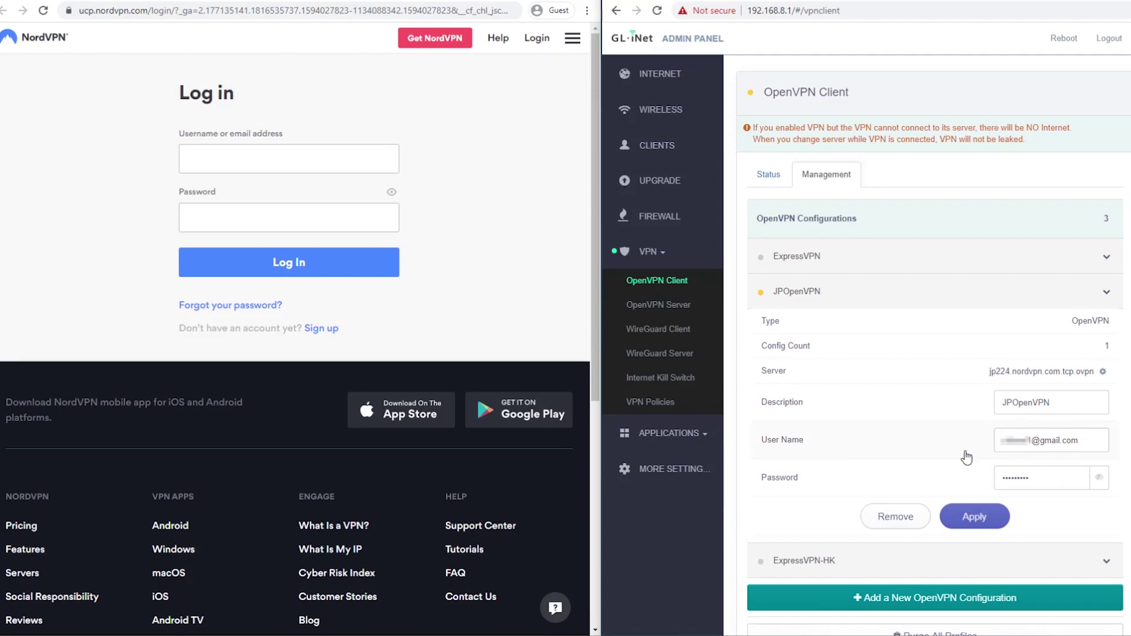
# Enter the correct NordVPN user name and password for JPOpenVPN and apply them.
pyautogui.click(368, 166)
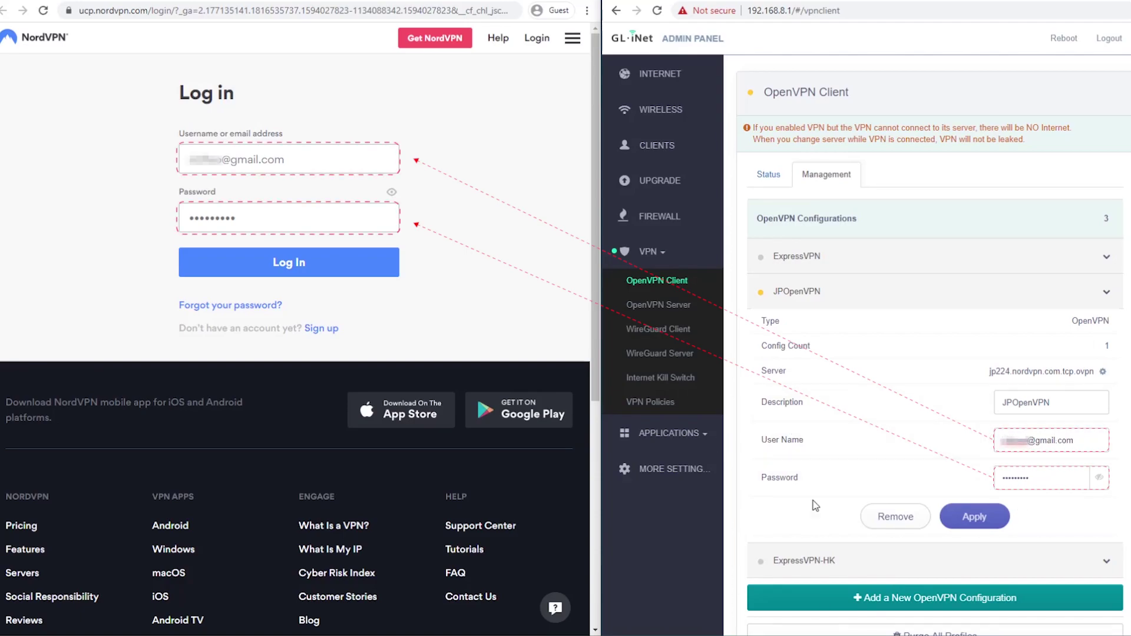
pyautogui.click(973, 517)
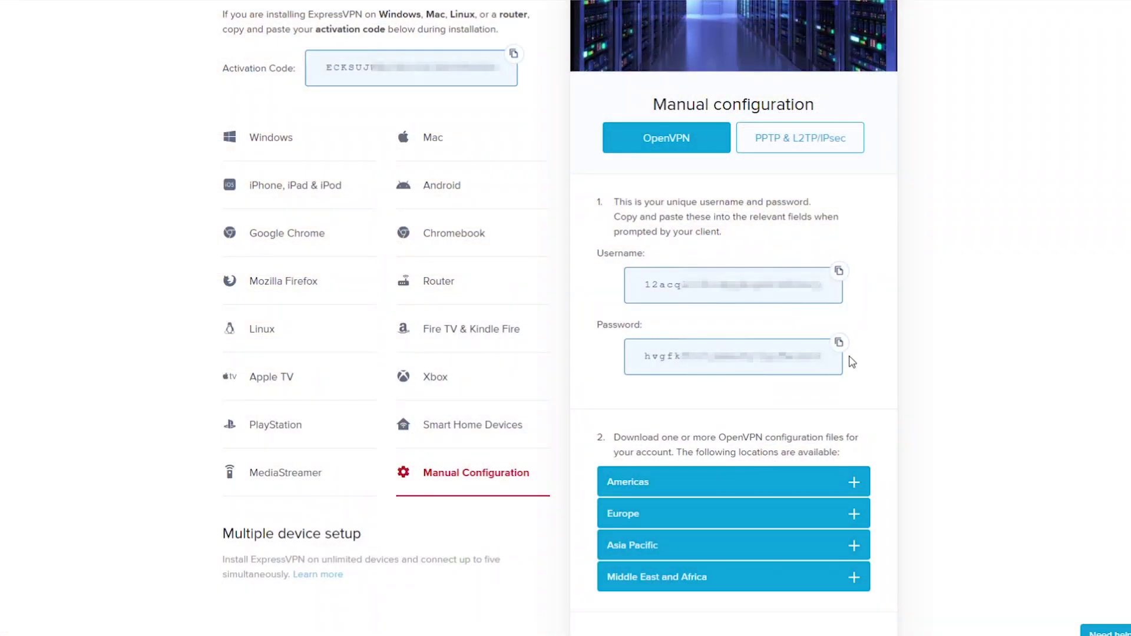
# Copy the ExpressVPN manual-configuration password and submit the US.zip configuration with those credentials.
pyautogui.click(841, 344)
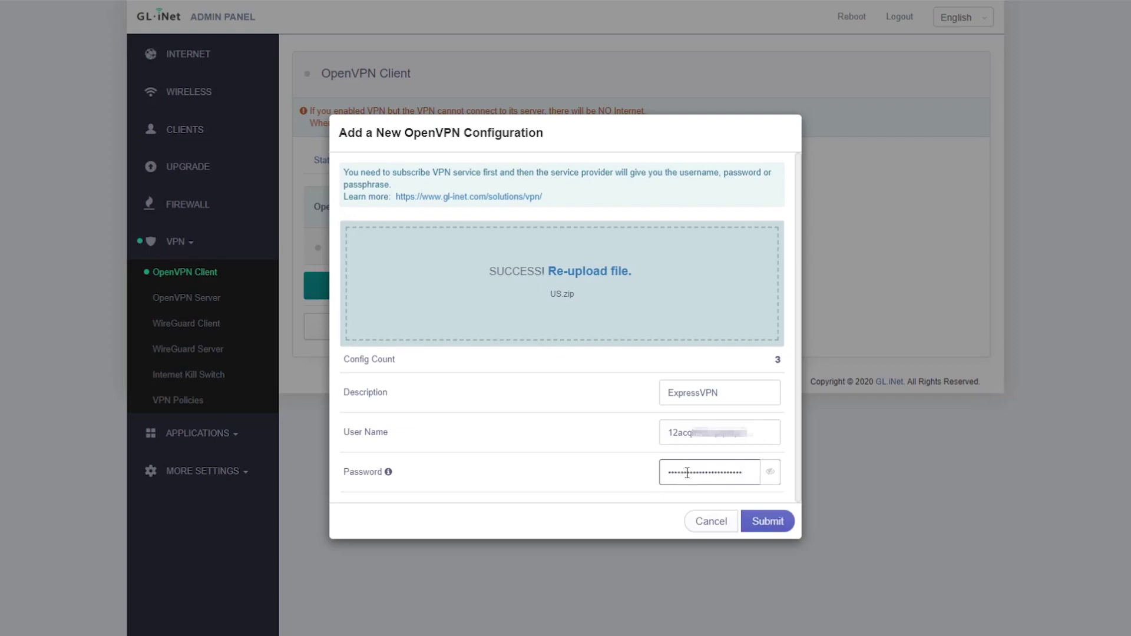
pyautogui.click(768, 522)
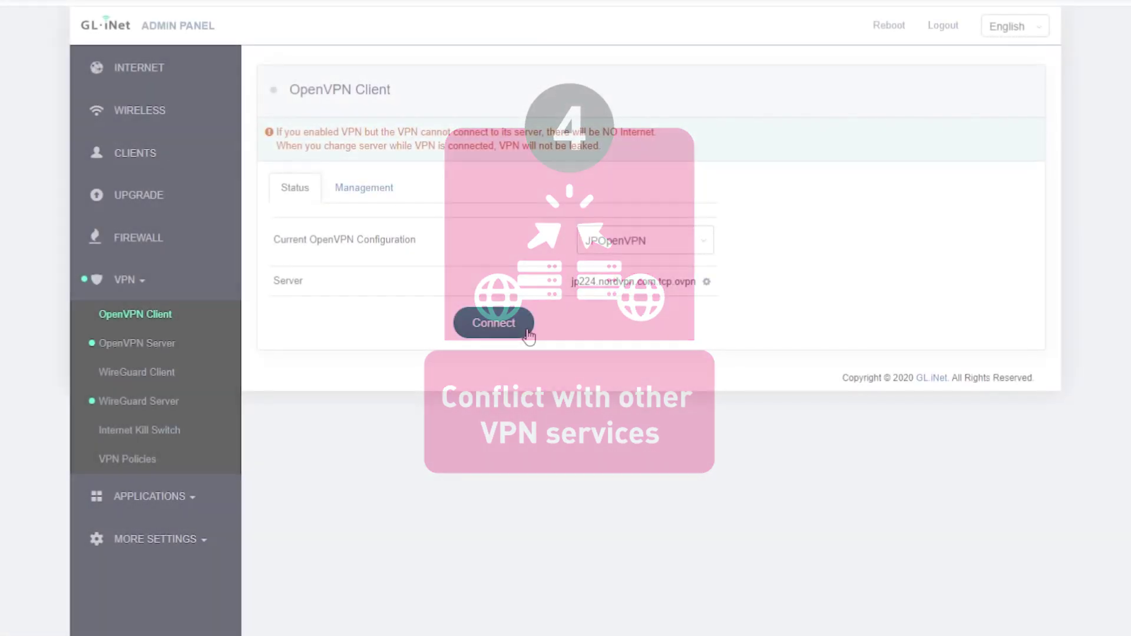
# After a failed connection attempt, stop the router's OpenVPN server.
pyautogui.click(526, 333)
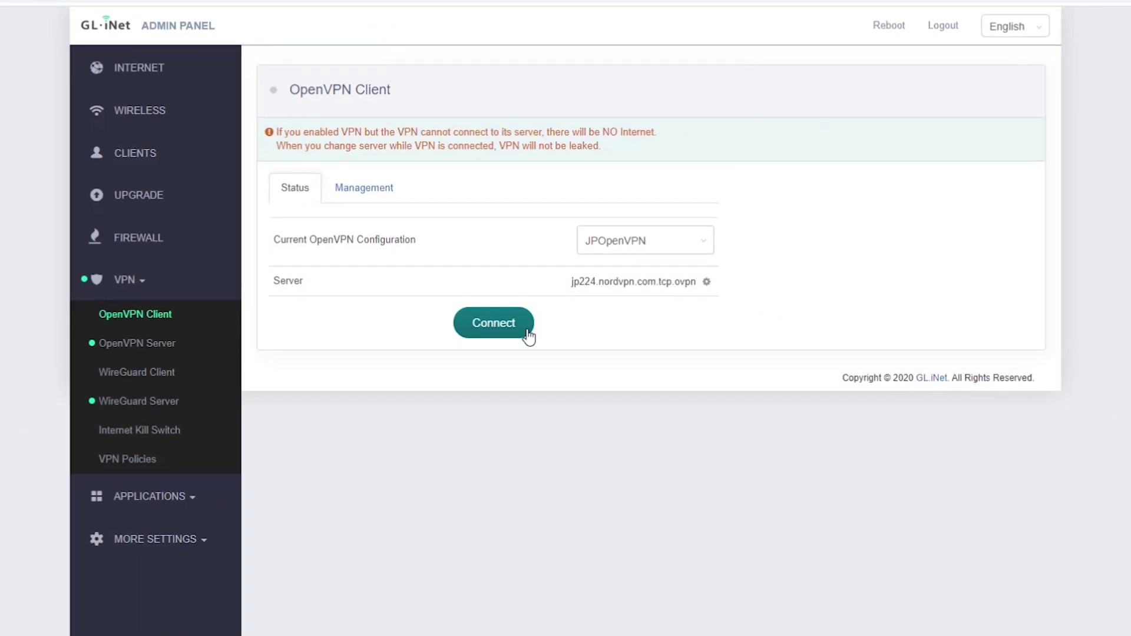
pyautogui.click(184, 351)
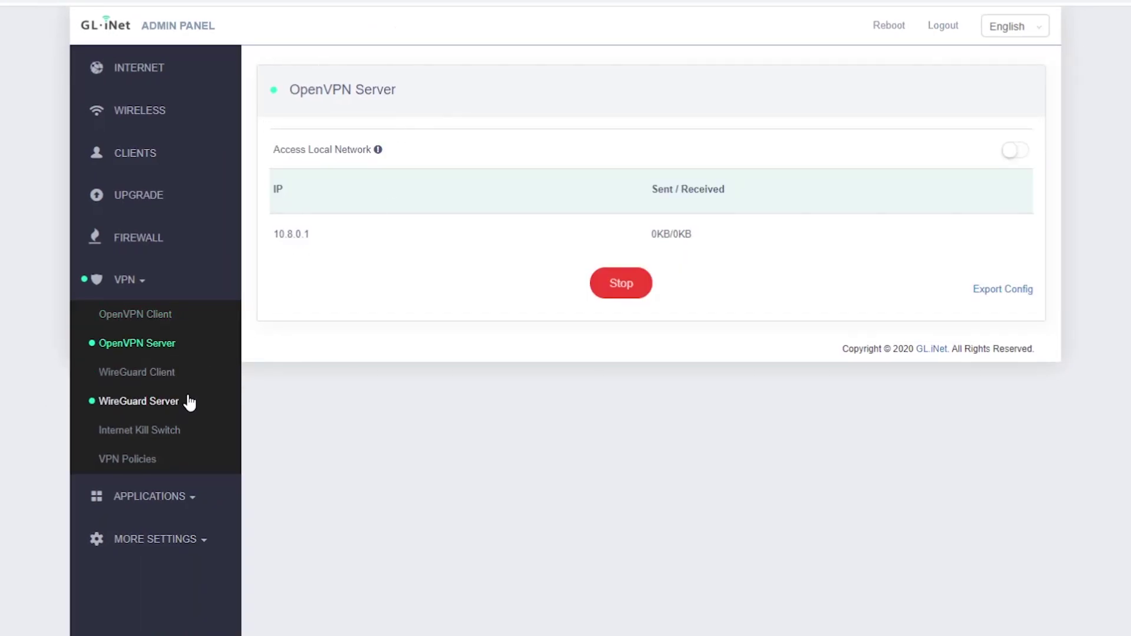
pyautogui.click(172, 383)
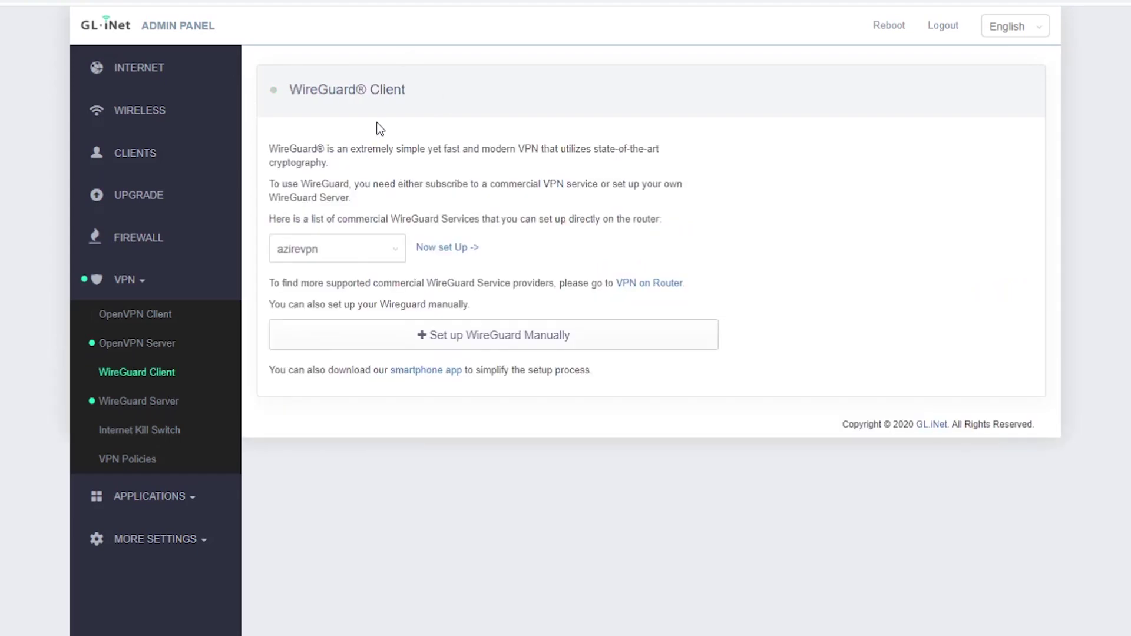
pyautogui.click(187, 403)
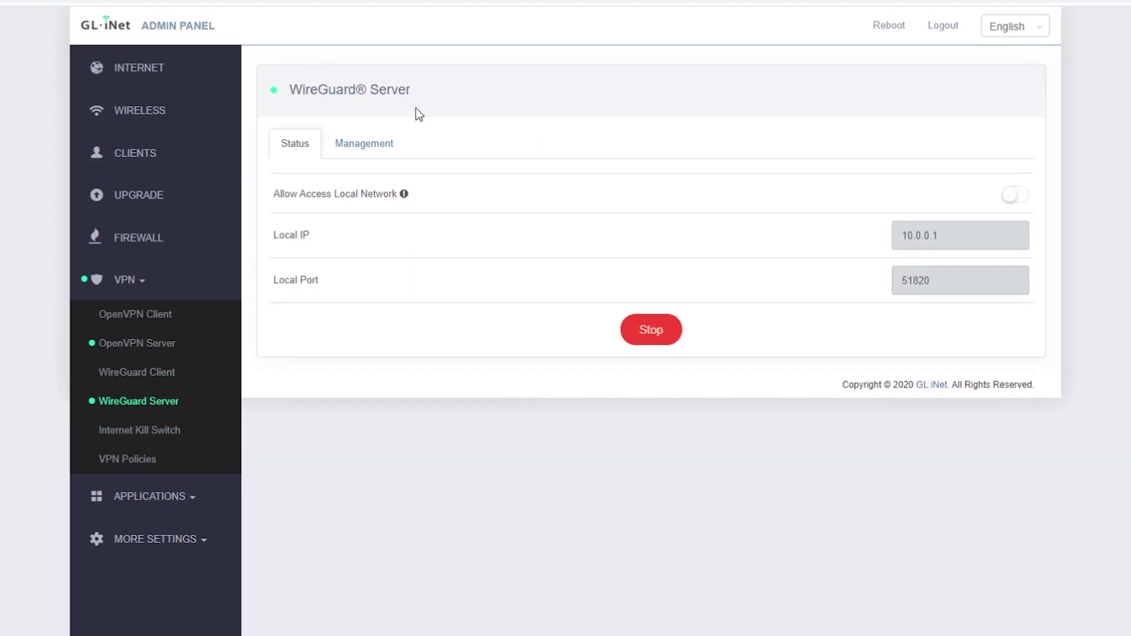
pyautogui.click(181, 354)
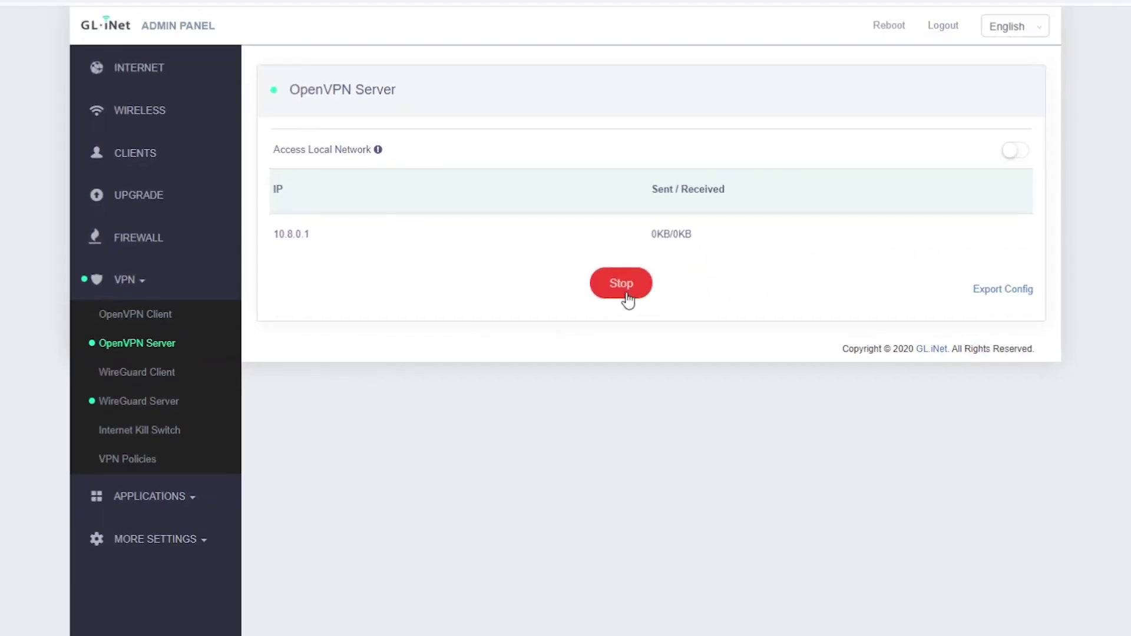
pyautogui.click(623, 287)
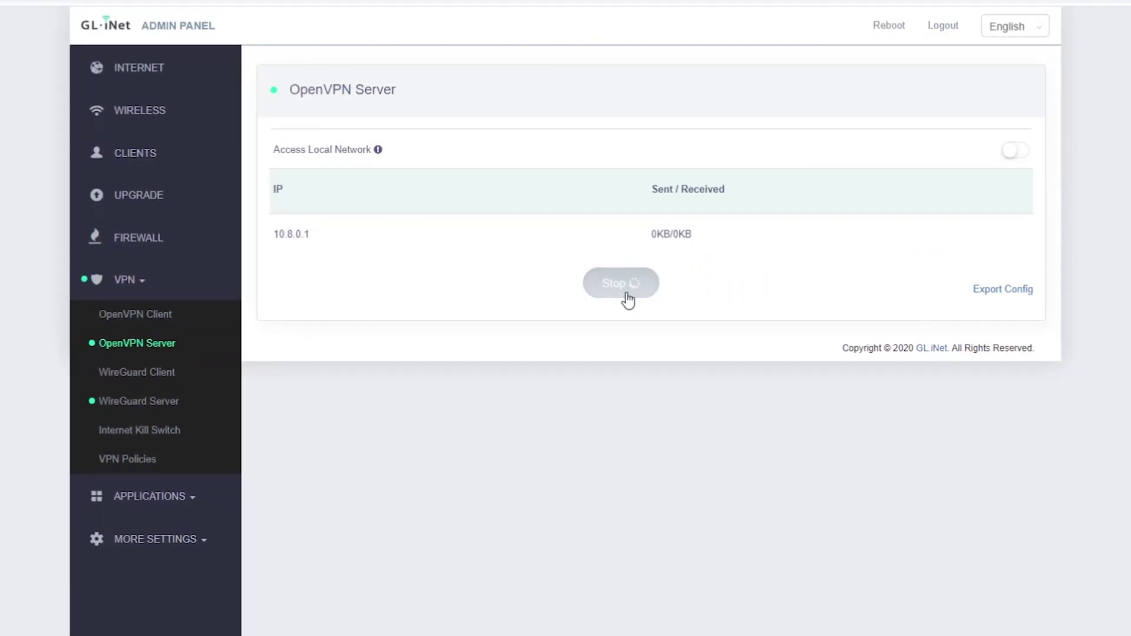
# Stop the WireGuard server and connect the JPOpenVPN client through the jp224 TCP server.
pyautogui.click(168, 405)
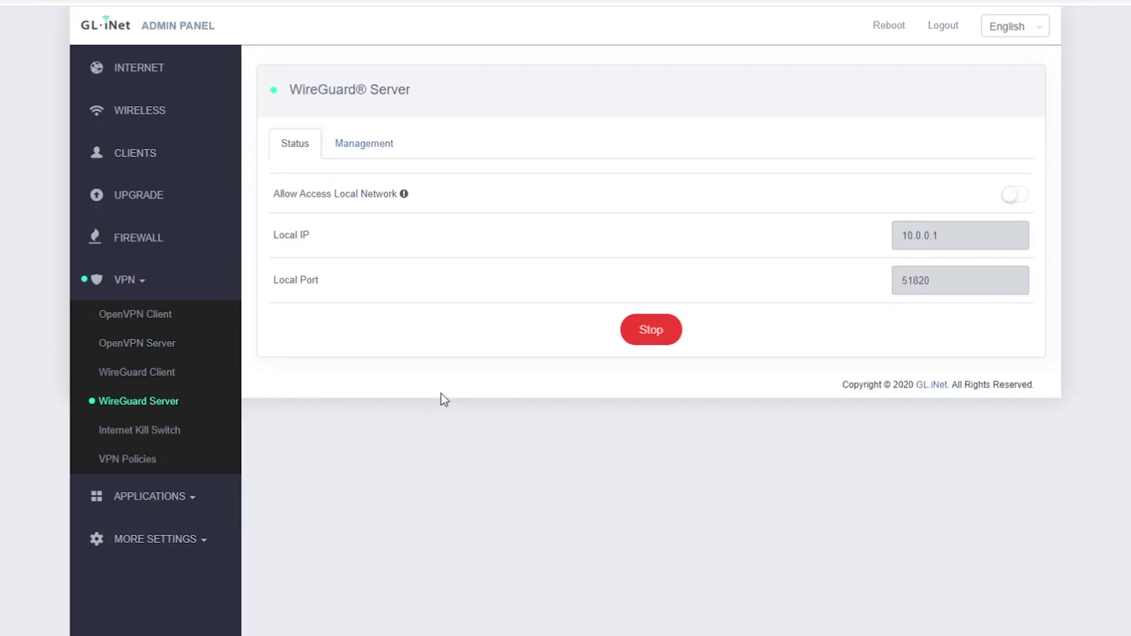
pyautogui.click(666, 344)
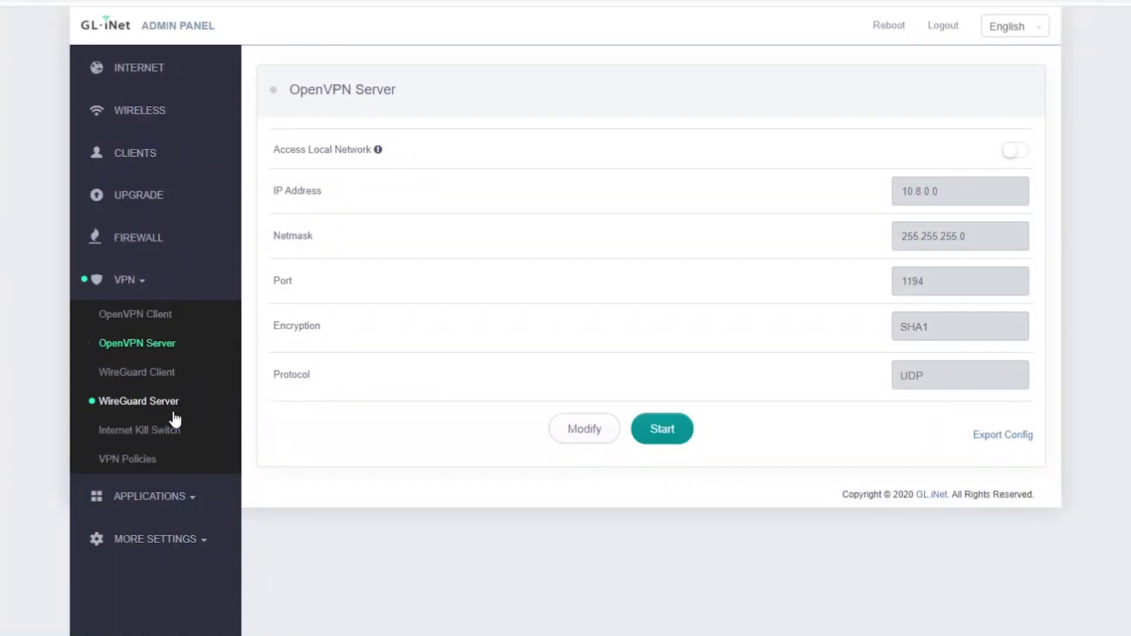
pyautogui.click(174, 412)
pyautogui.click(665, 346)
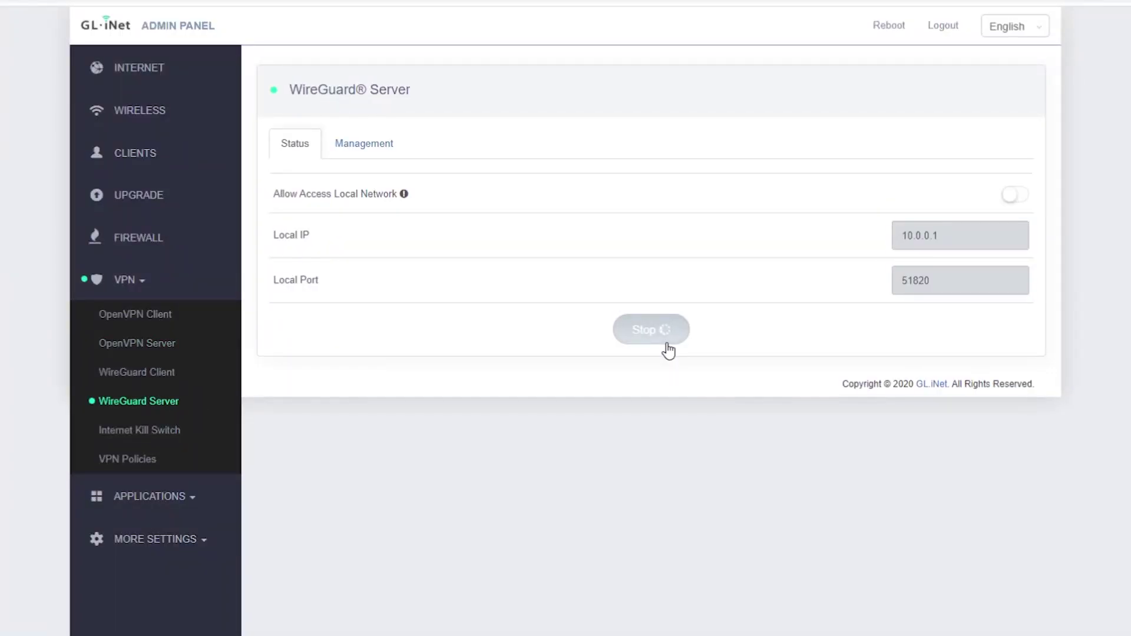
pyautogui.click(170, 318)
pyautogui.click(513, 342)
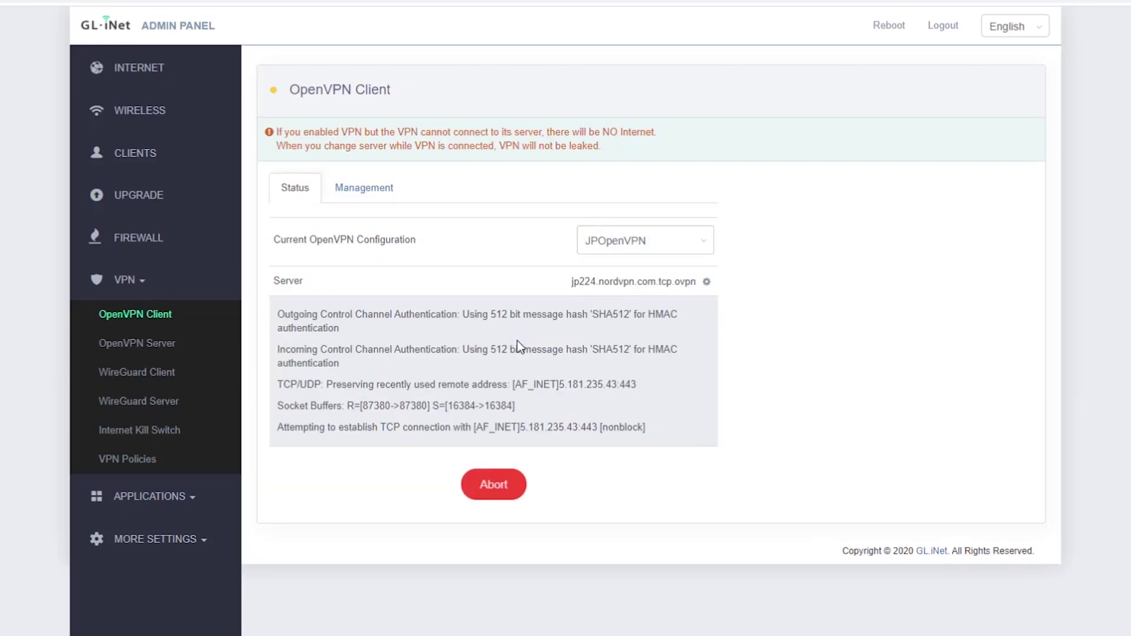